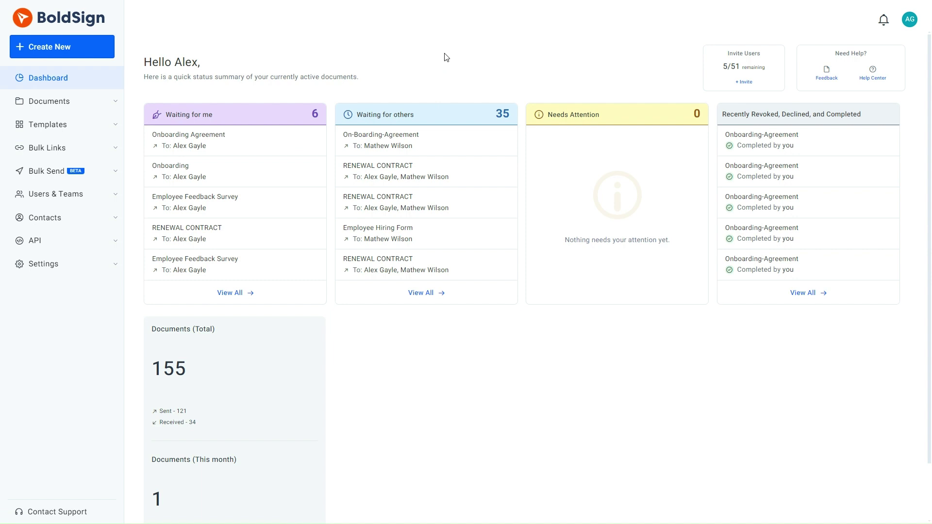
Set the business profile's document download option to Individually and save the changes.
left_click(65, 270)
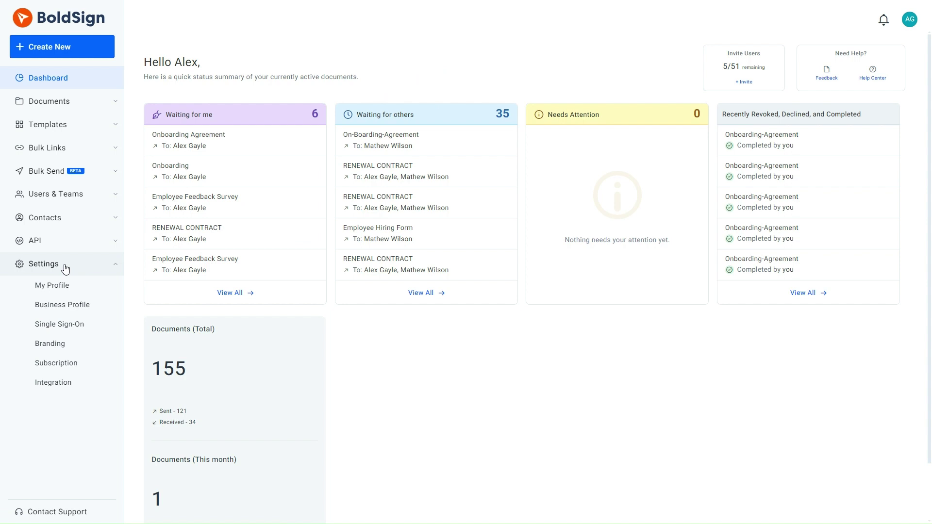
left_click(60, 309)
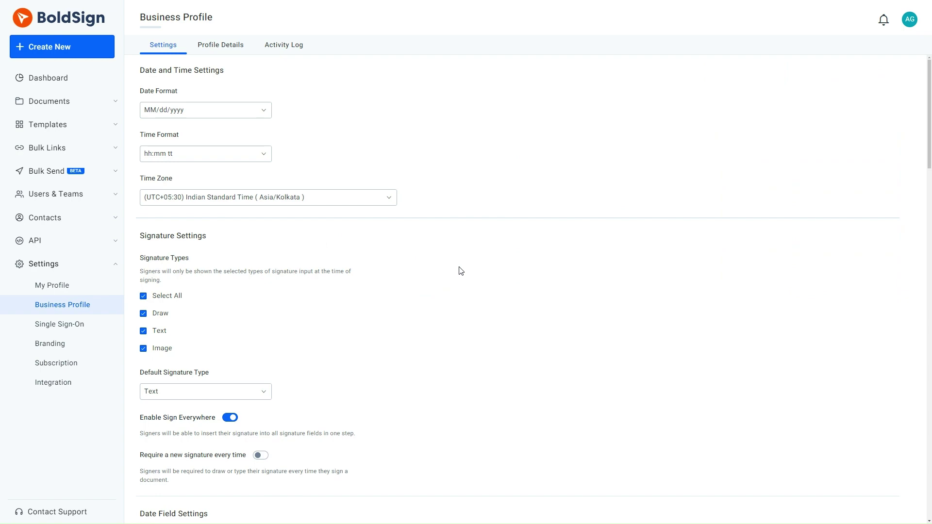
scroll(460, 271, "down", 20)
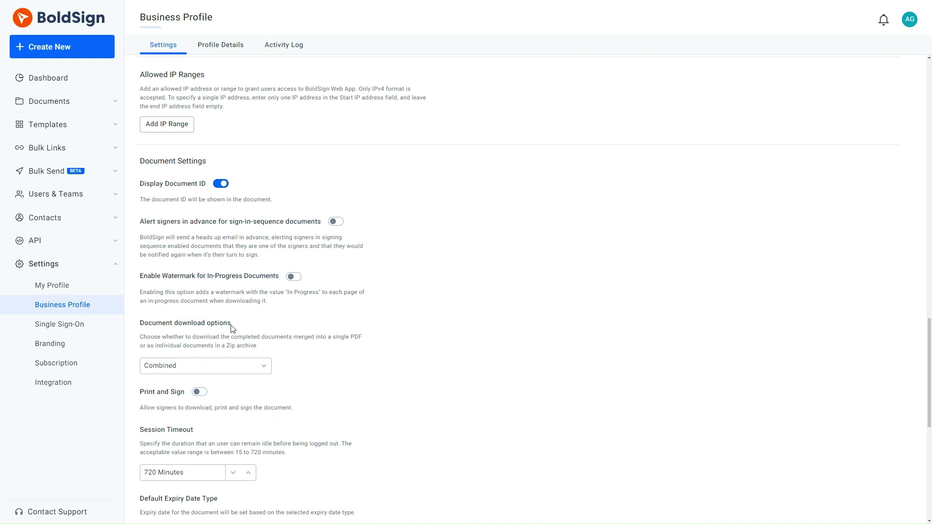
left_click(265, 372)
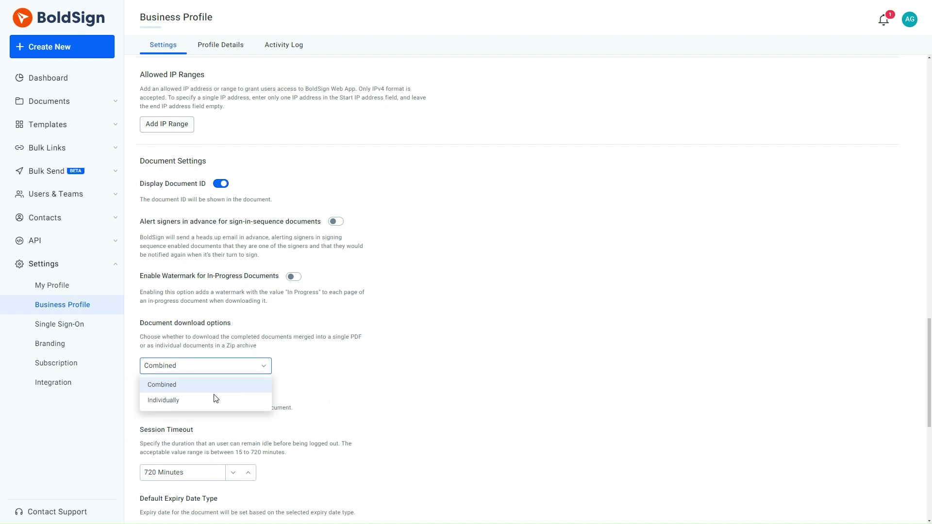
left_click(177, 403)
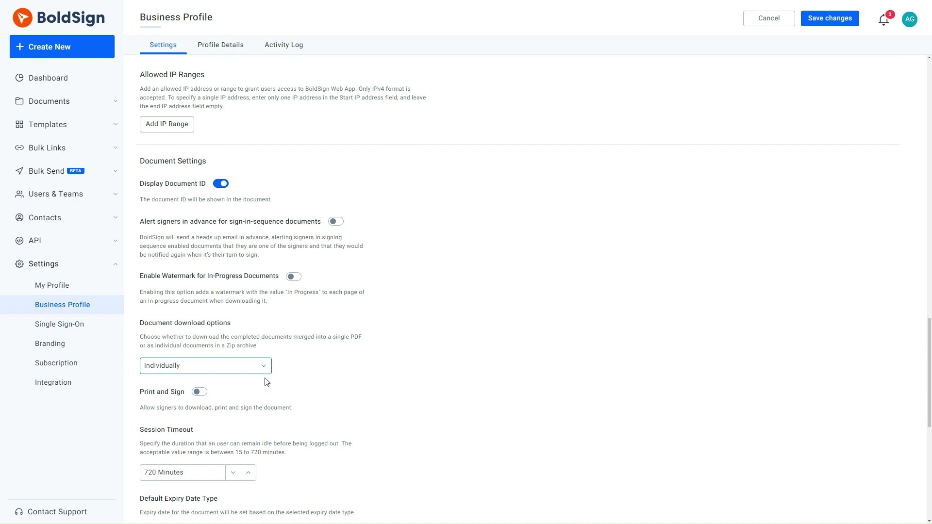
left_click(834, 22)
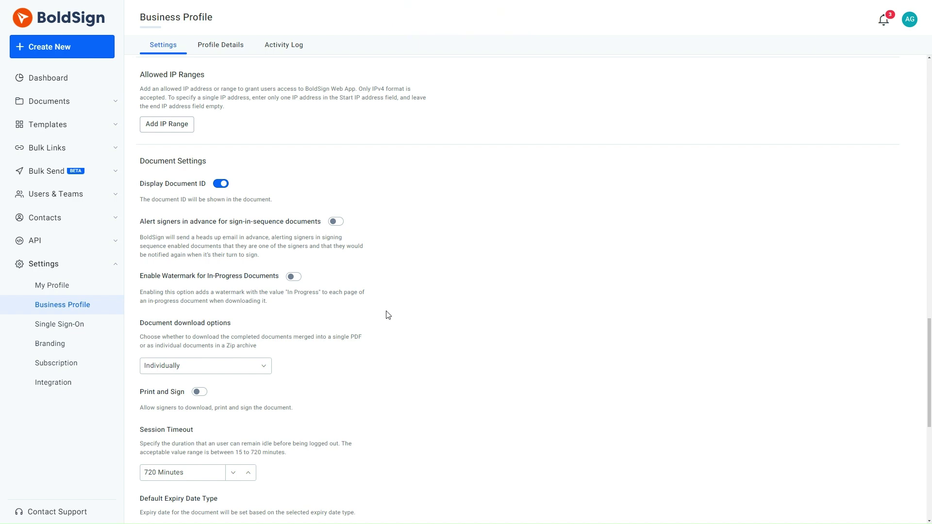
Create a new document and upload the Employee Contract Form, Job Offer Letter and Policies Acknowledgment Form PDFs from the computer.
left_click(67, 52)
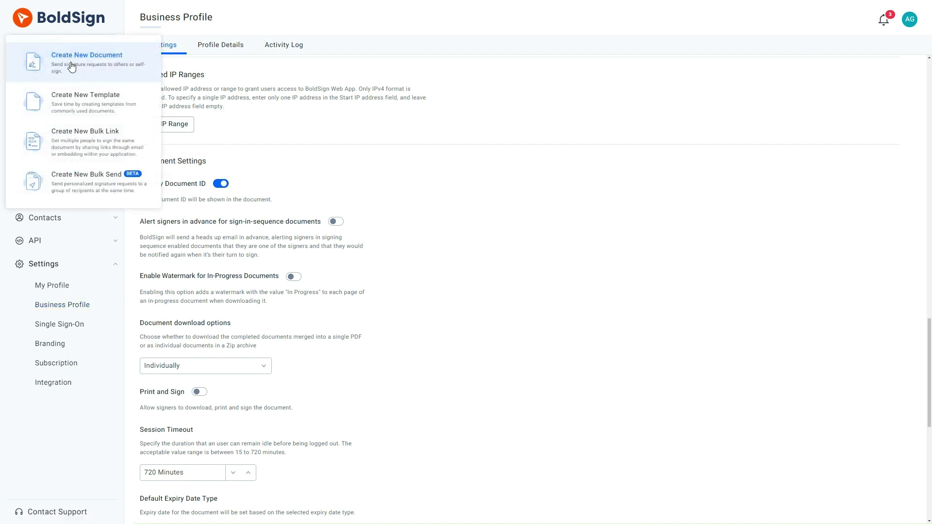
left_click(71, 67)
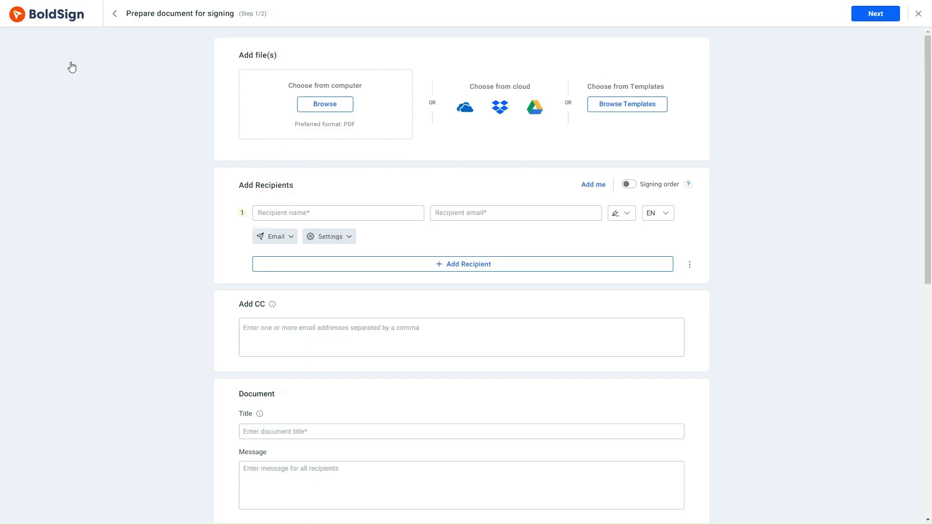
left_click(323, 105)
left_click(112, 86)
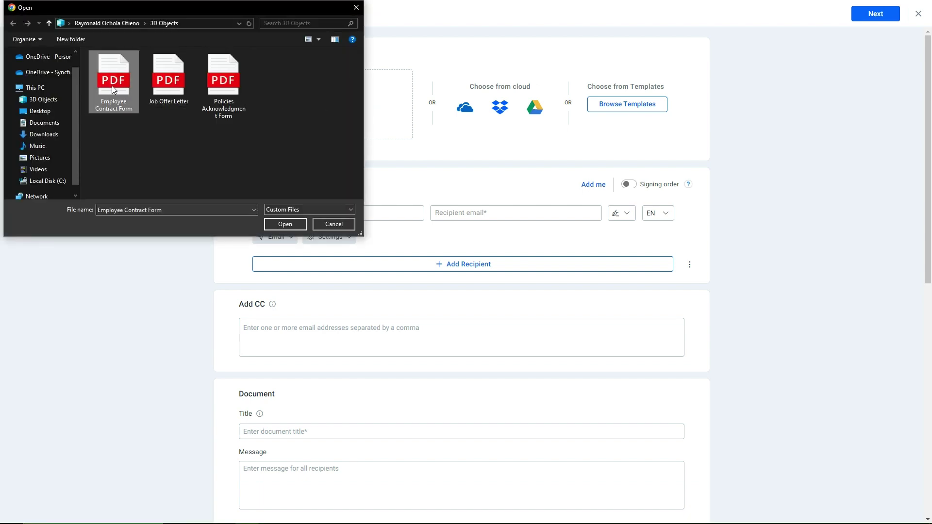
left_click(170, 90, "ctrl")
left_click(224, 90, "ctrl")
left_click(283, 224)
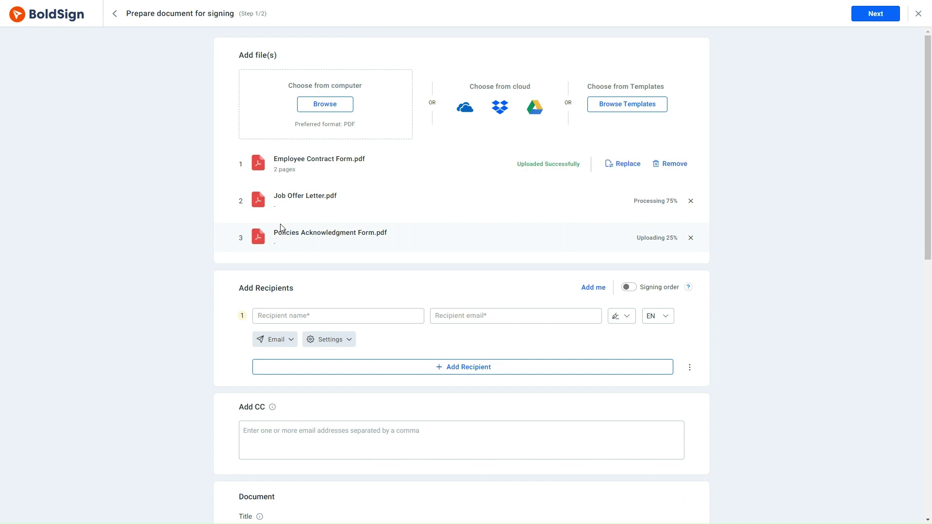
Fill in the first recipient's name and email from the matching saved contact.
left_click(263, 315)
type("Mathew")
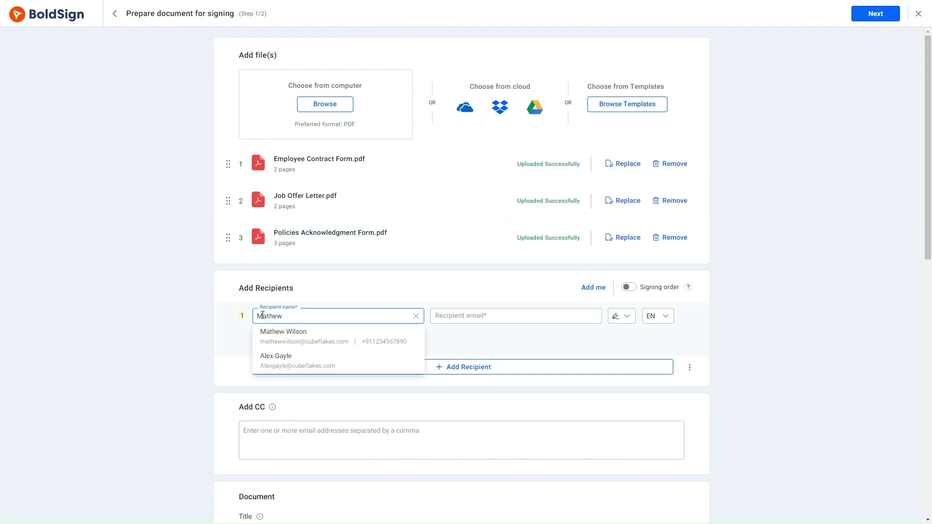
left_click(275, 335)
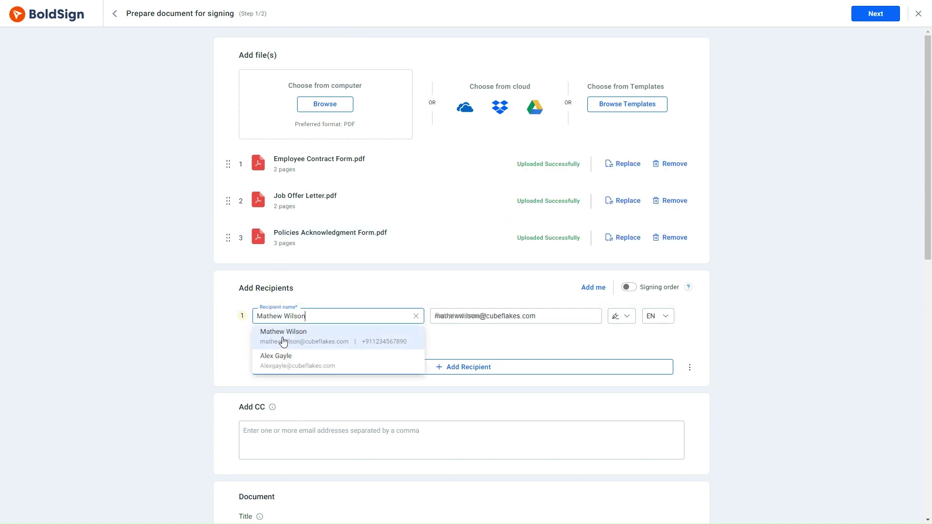
Check the choices under the document download options in the document settings and continue to field configuration.
scroll(284, 340, "down", 7)
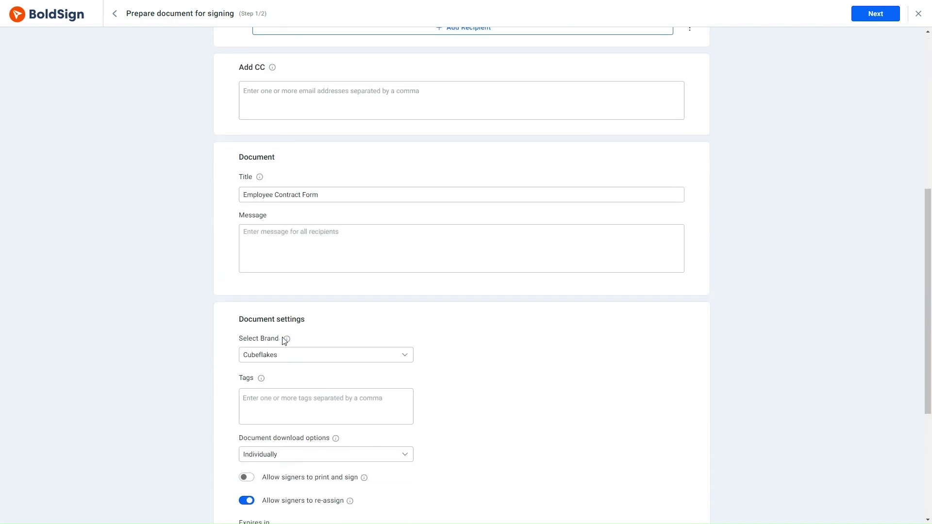
scroll(285, 342, "down", 2)
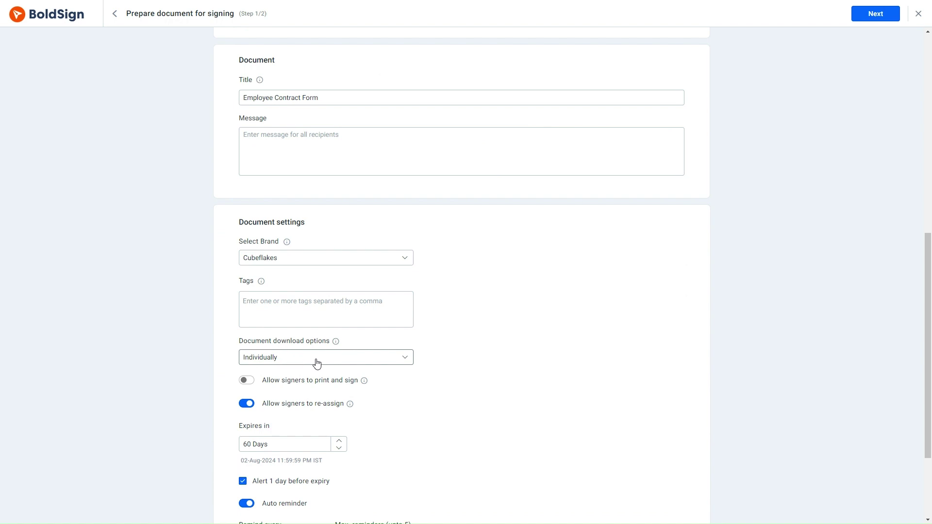
left_click(408, 361)
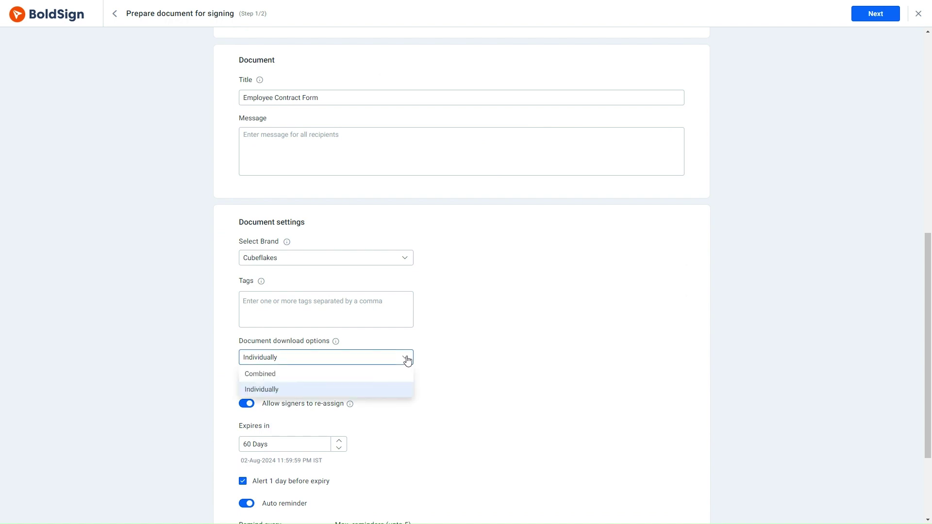
left_click(407, 360)
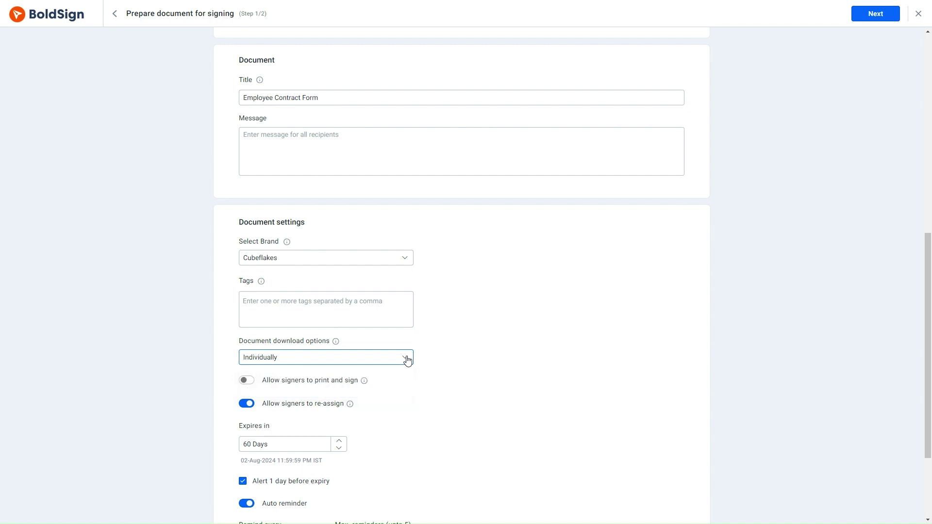
left_click(880, 17)
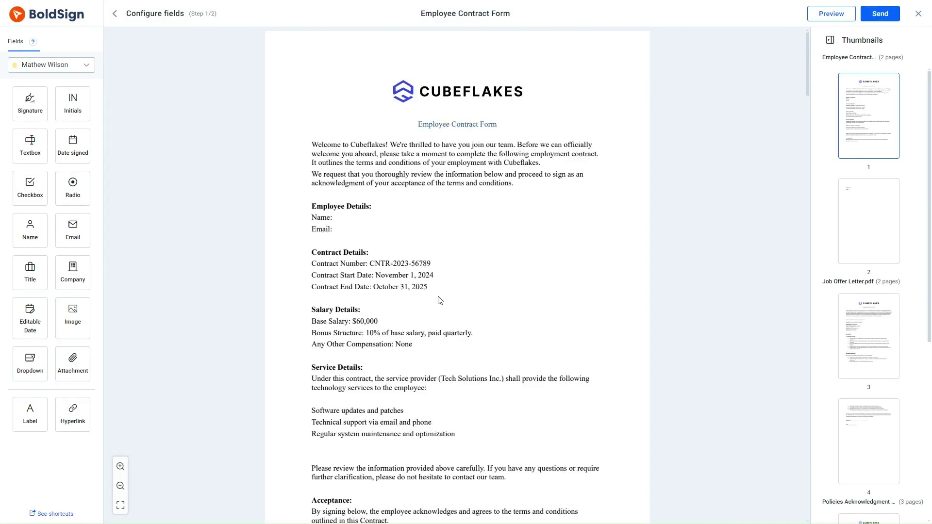
Place name and email fields under Employee Details and signature and date signed fields at the end of the Employee Contract Form.
left_click_drag(30, 230, 357, 218)
left_click_drag(73, 227, 355, 228)
scroll(364, 228, "down", 7)
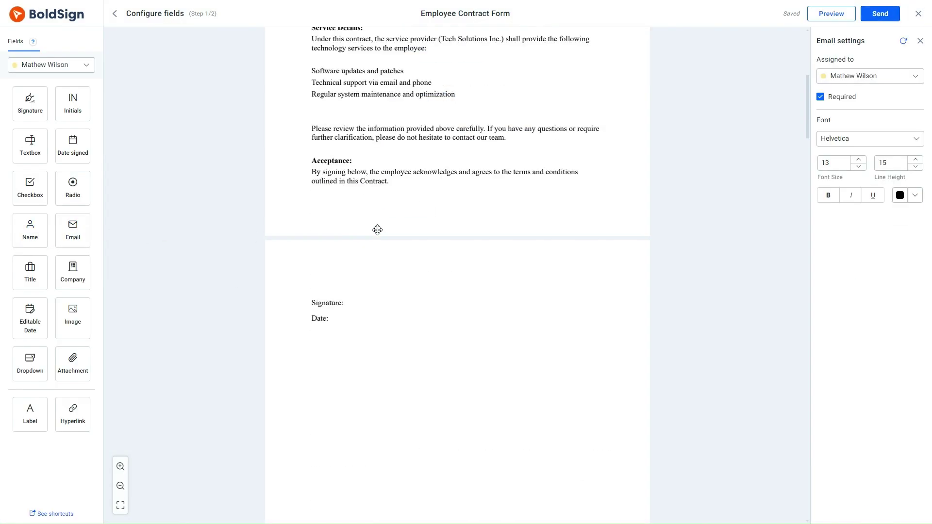
left_click_drag(30, 103, 379, 303)
left_click_drag(73, 146, 362, 321)
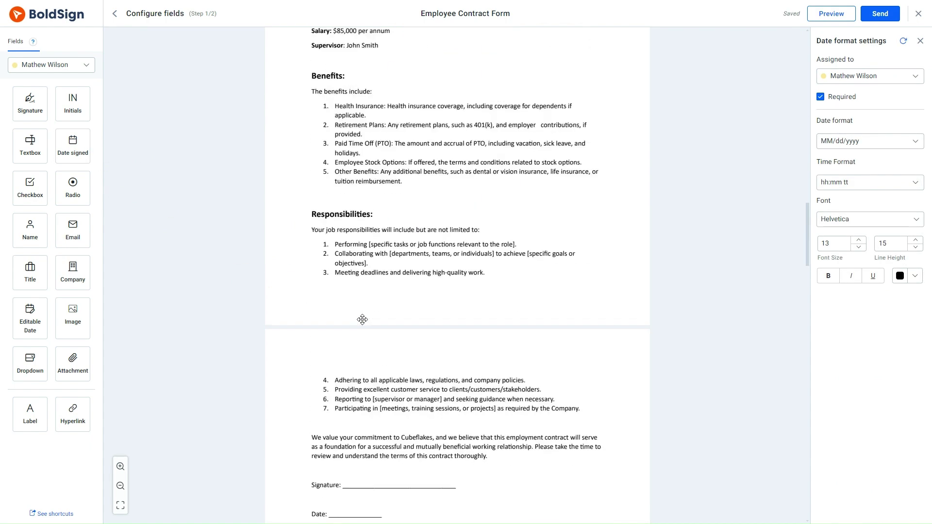
Place signature and date signed fields beside the Signature and Date lines of the Job Offer Letter.
scroll(362, 318, "down", 3)
left_click_drag(29, 99, 377, 323)
left_click_drag(72, 146, 362, 358)
Place name and signature fields in the Employee Acknowledgment section of the Policies Acknowledgment Form.
scroll(363, 357, "down", 15)
mouse_move(30, 231)
left_mouse_down()
mouse_move(284, 355)
mouse_move(359, 381)
left_mouse_up()
left_click_drag(30, 104, 376, 403)
scroll(377, 395, "down", 4)
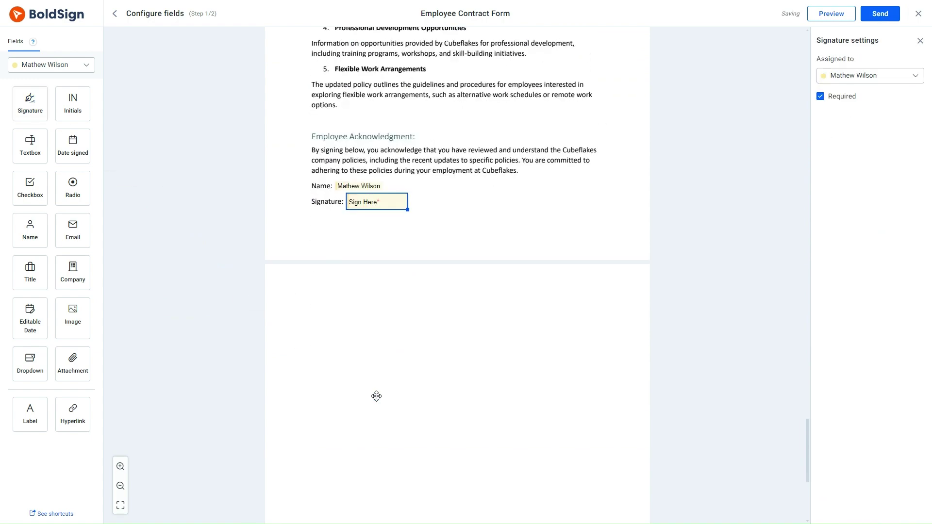
Send the prepared document to the recipient for signing and return to the dashboard.
scroll(377, 379, "up", 20)
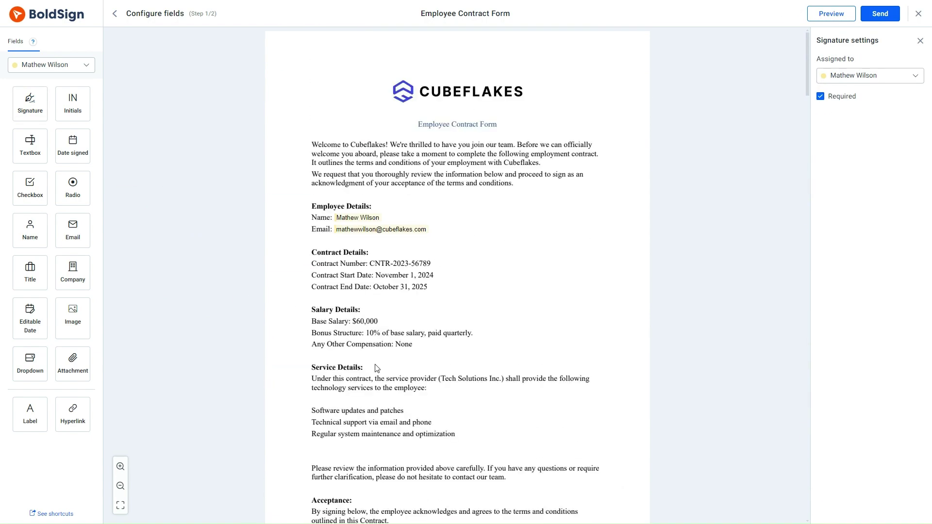
left_click(884, 14)
left_click(558, 326)
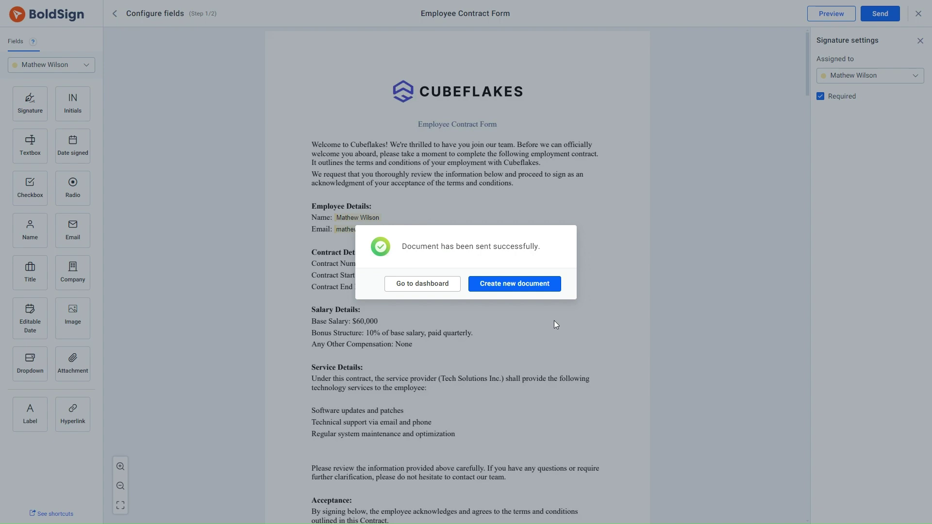
left_click(431, 285)
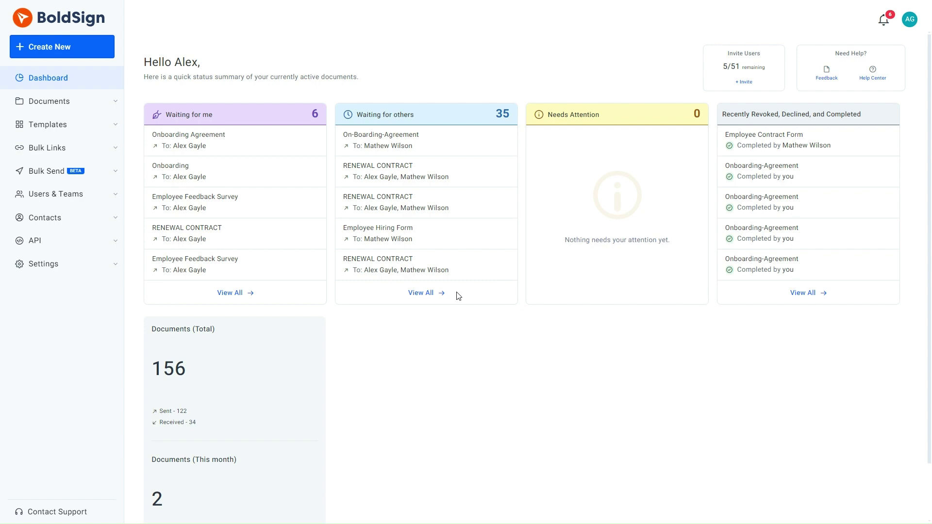
Download the completed Employee Contract Form from My Documents.
left_click(78, 103)
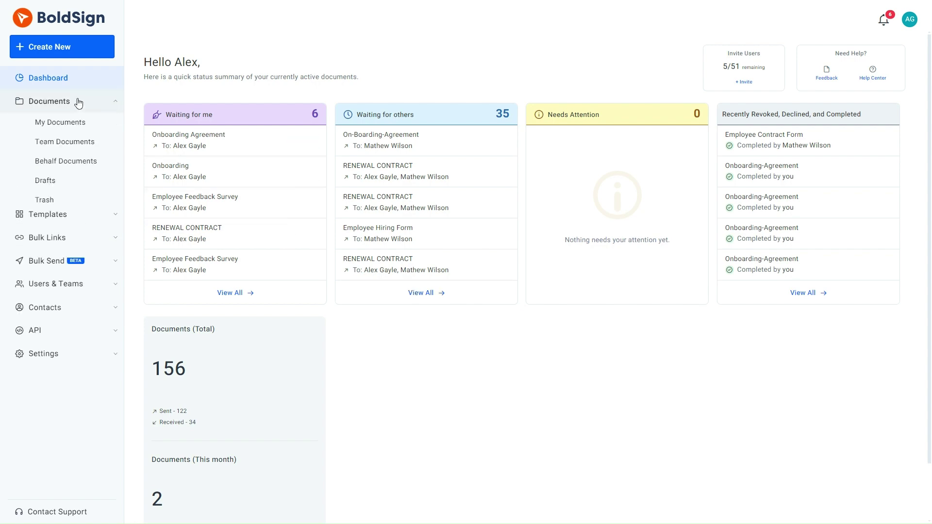
left_click(69, 124)
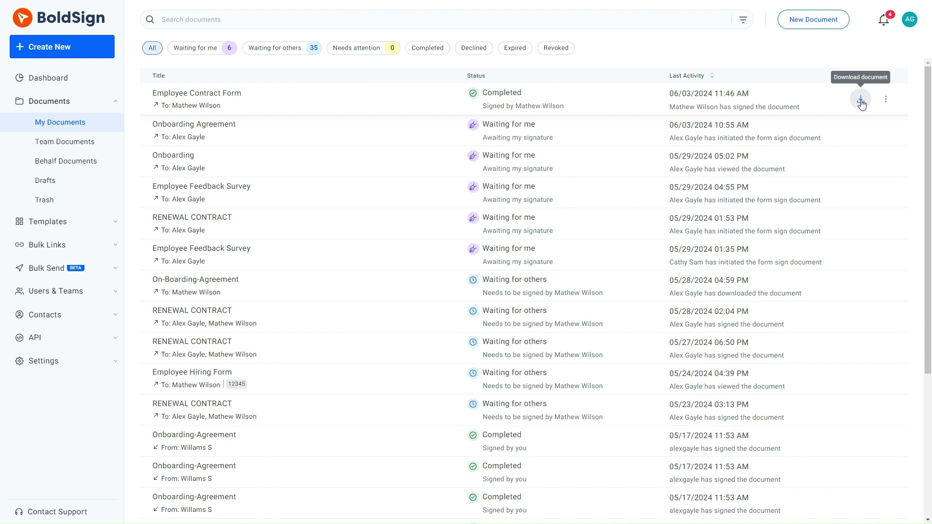
left_click(887, 100)
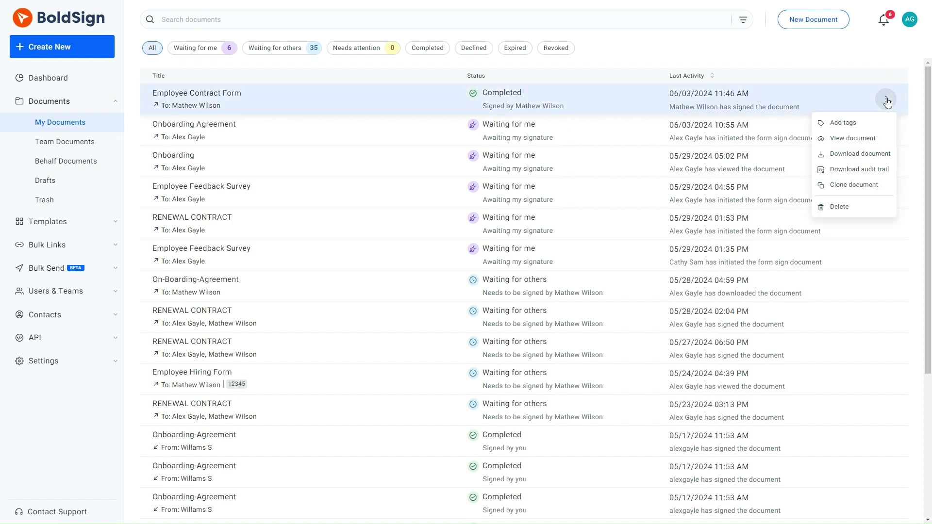
left_click(858, 155)
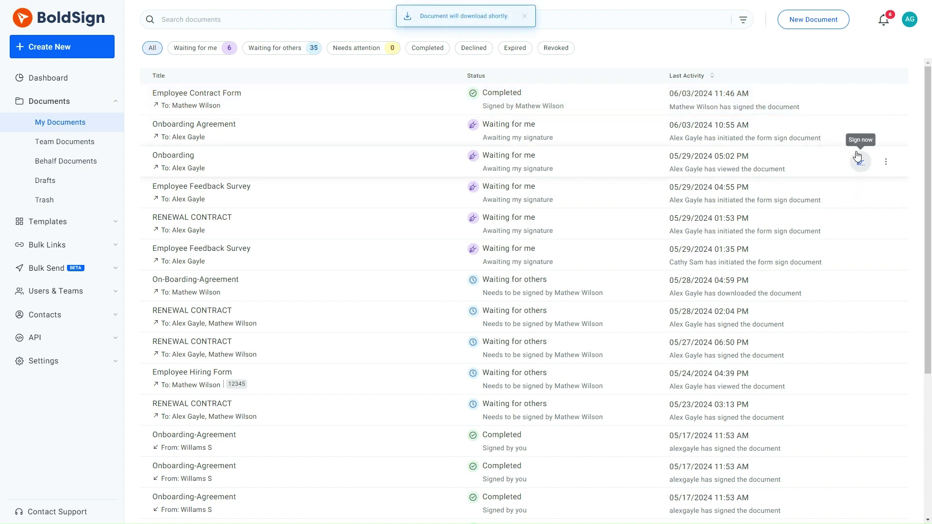